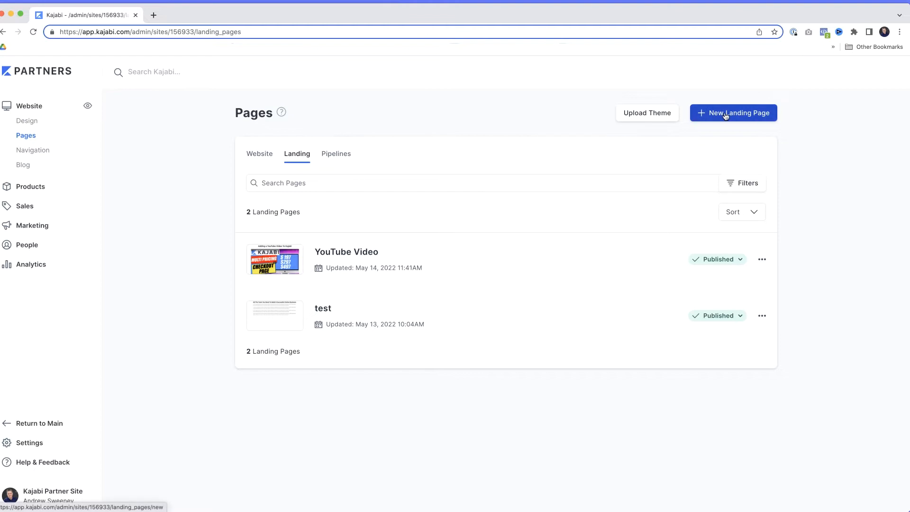
Step: Create a new landing page from the Blank template with the title "Canva Redirect"
{"action": "left_click", "coordinate": [725, 116]}
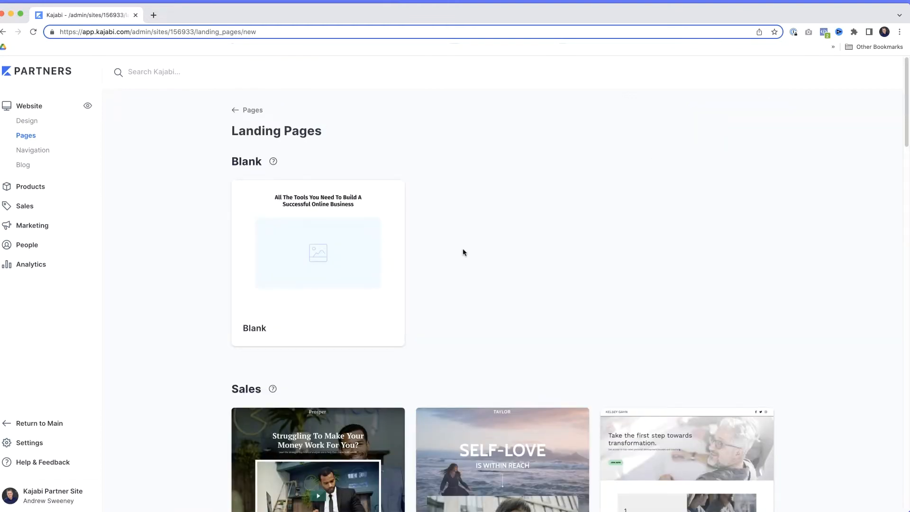
{"action": "mouse_move", "coordinate": [299, 286]}
{"action": "left_click", "coordinate": [319, 245]}
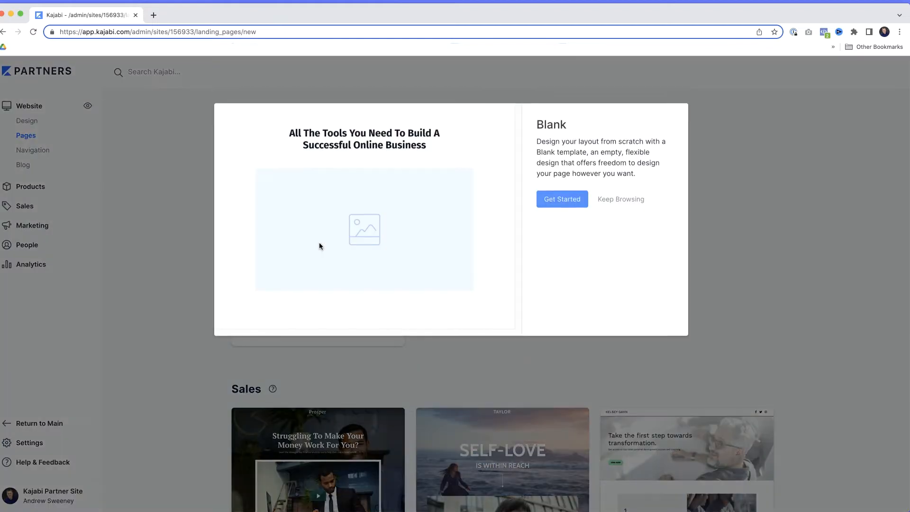
{"action": "left_click", "coordinate": [569, 199]}
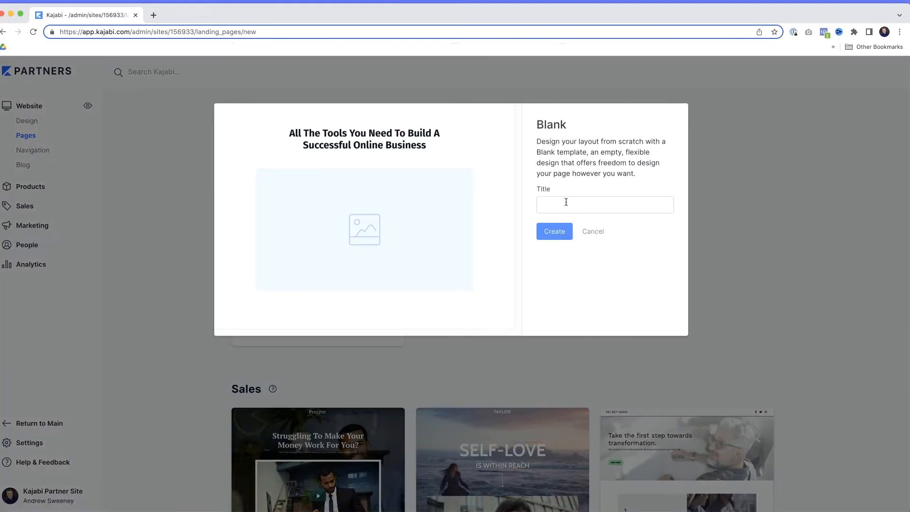
{"action": "left_click", "coordinate": [565, 203]}
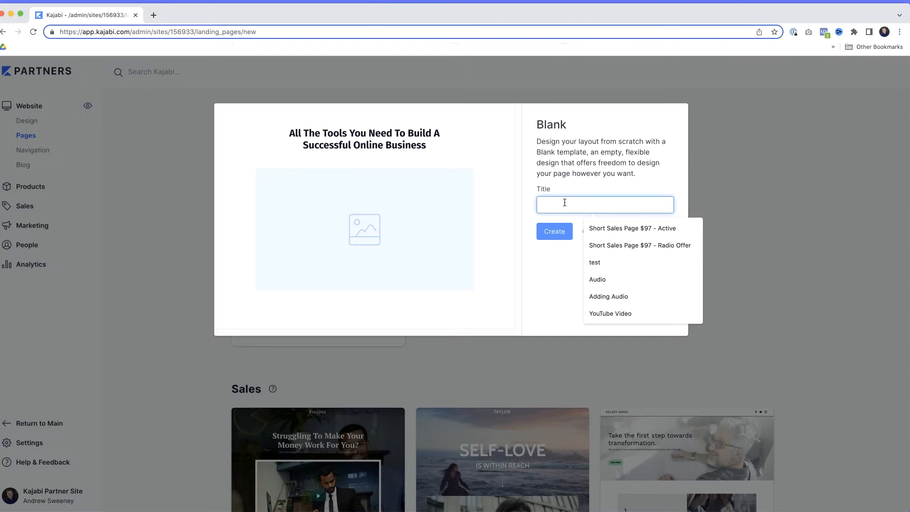
{"action": "type", "text": "Canva Re"}
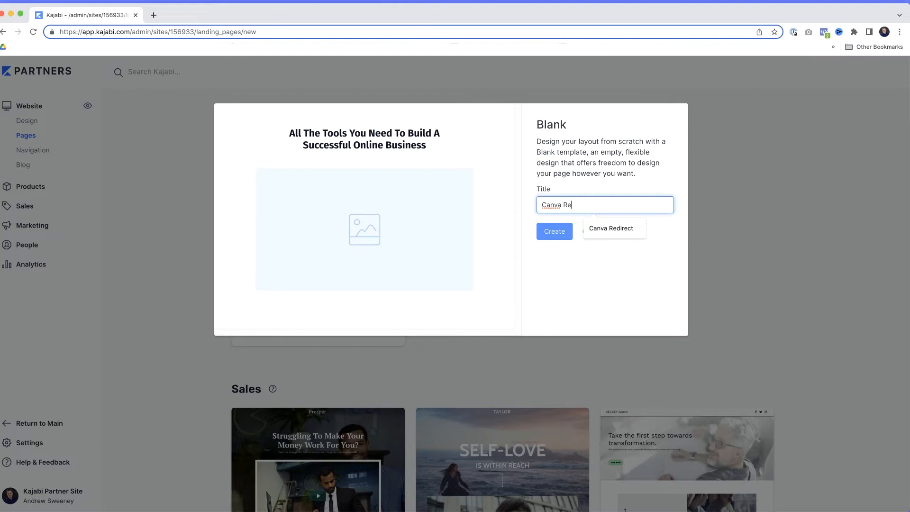
{"action": "type", "text": "direct"}
{"action": "left_click", "coordinate": [551, 237]}
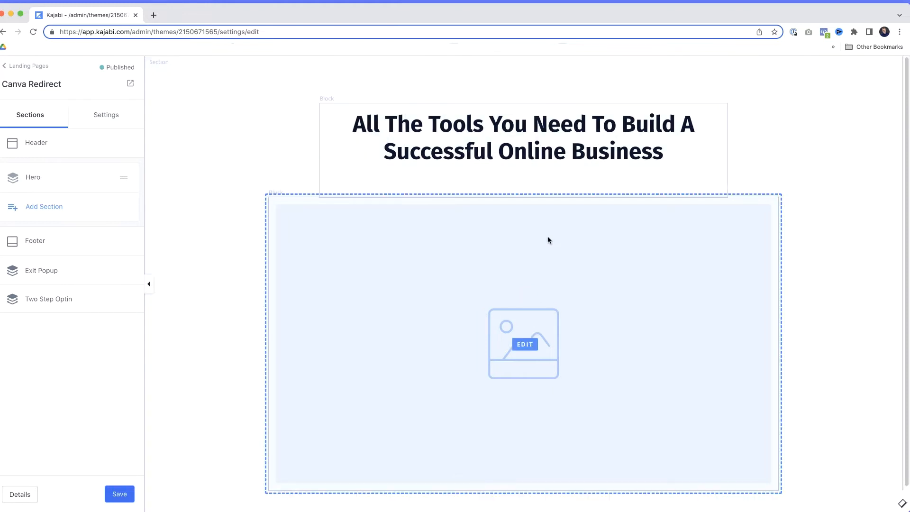
Step: Delete the image block and the heading text block from the Hero section and save the page
{"action": "left_click", "coordinate": [584, 267]}
{"action": "scroll", "coordinate": [27, 324], "scroll_direction": "down", "scroll_amount": 10}
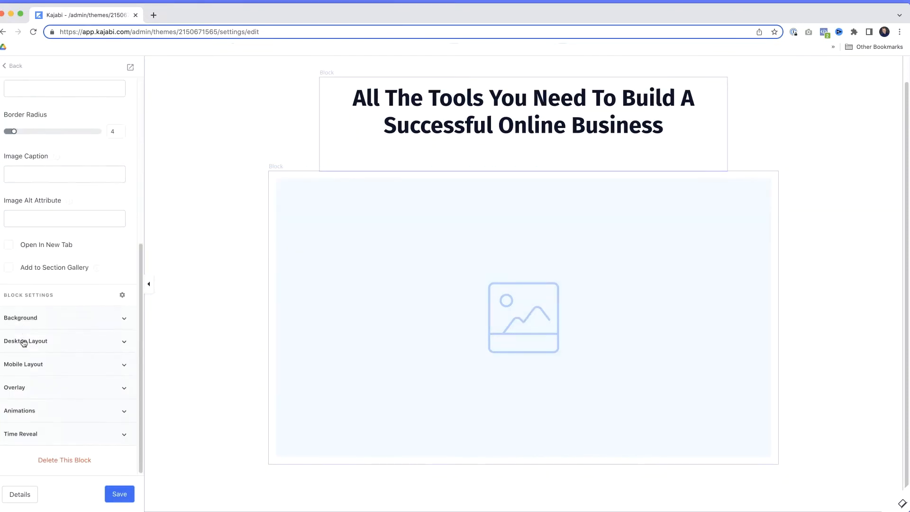
{"action": "left_click", "coordinate": [60, 460]}
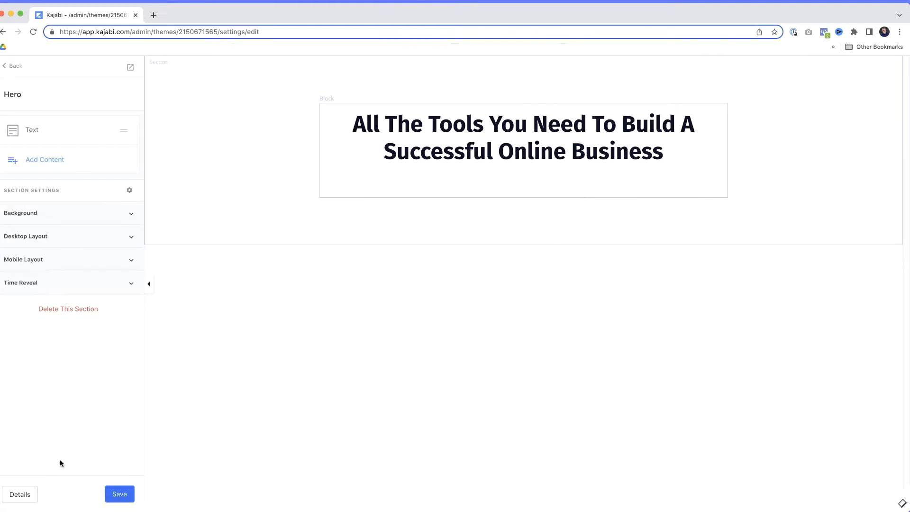
{"action": "left_click", "coordinate": [492, 162]}
{"action": "scroll", "coordinate": [88, 455], "scroll_direction": "down", "scroll_amount": 3}
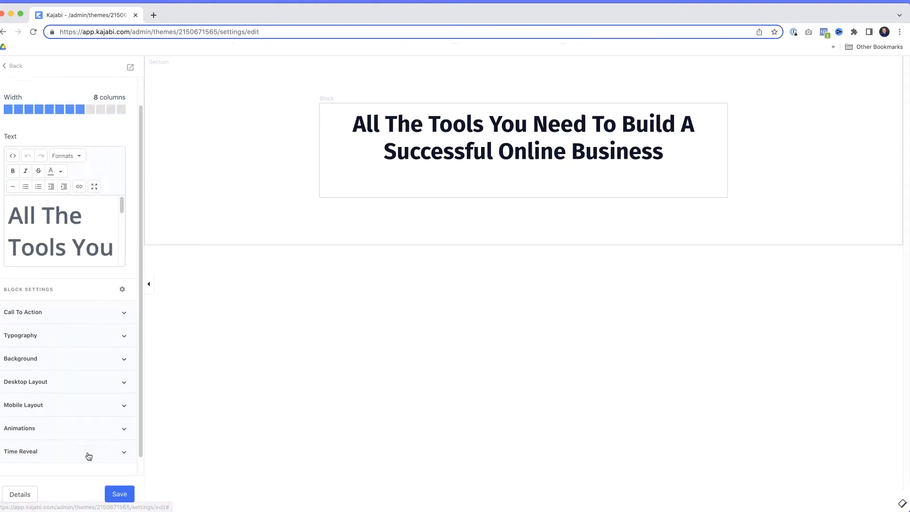
{"action": "left_click", "coordinate": [73, 460]}
{"action": "left_click", "coordinate": [116, 493]}
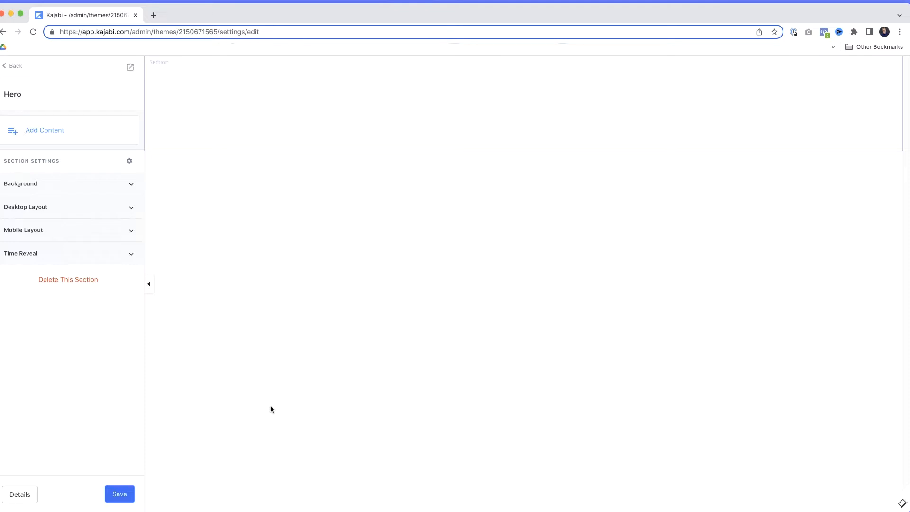
Step: Add a Text block to the empty Hero section, clear all its placeholder source code and save the page
{"action": "left_click", "coordinate": [43, 132]}
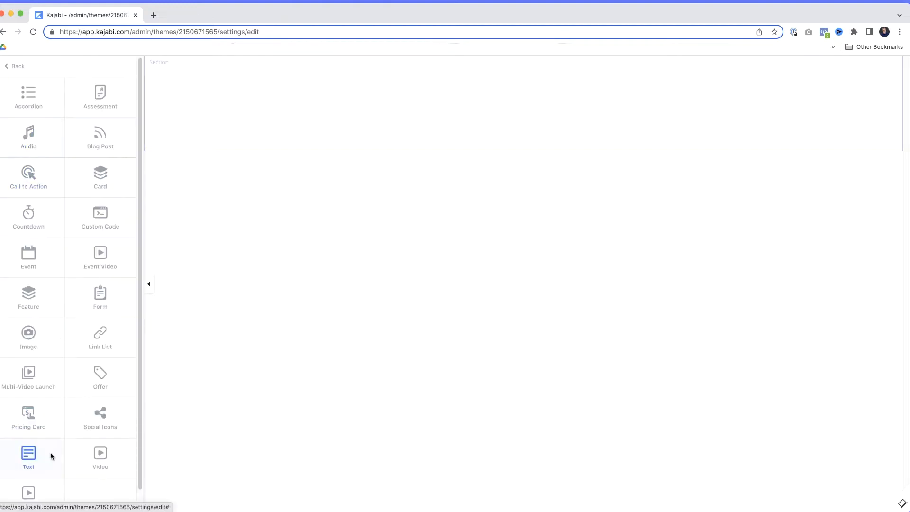
{"action": "left_click", "coordinate": [33, 455]}
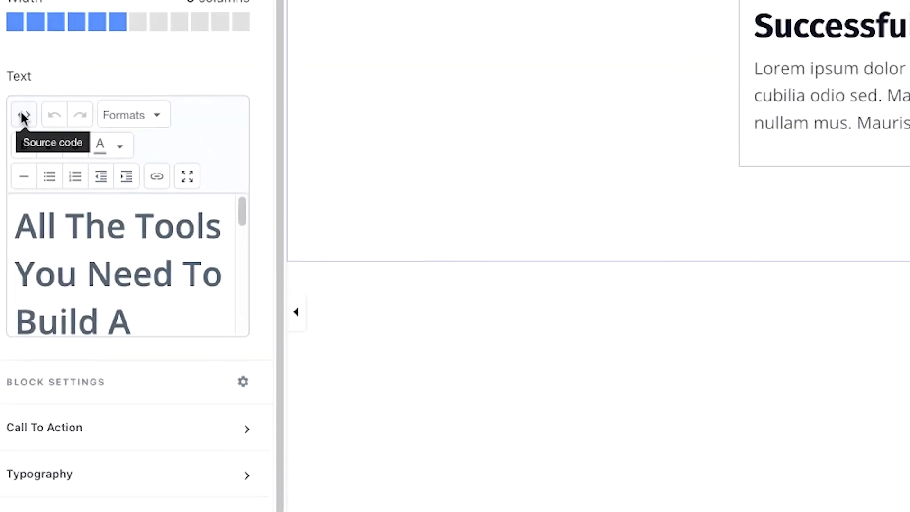
{"action": "left_click", "coordinate": [23, 118]}
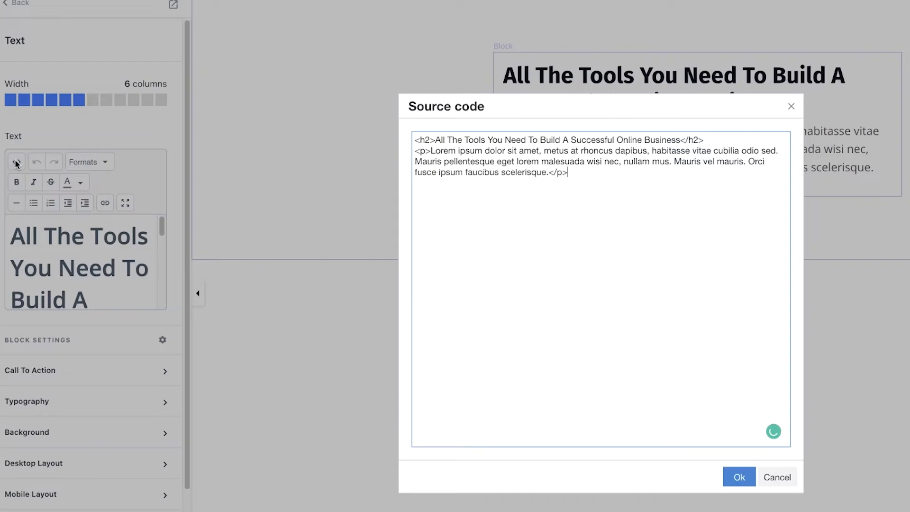
{"action": "left_click_drag", "start_coordinate": [593, 174], "coordinate": [405, 138]}
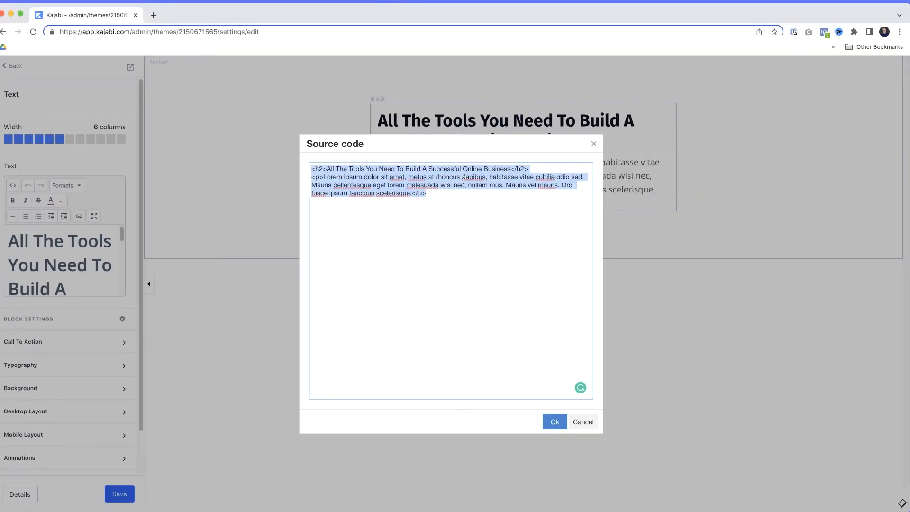
{"action": "key", "text": "BackSpace"}
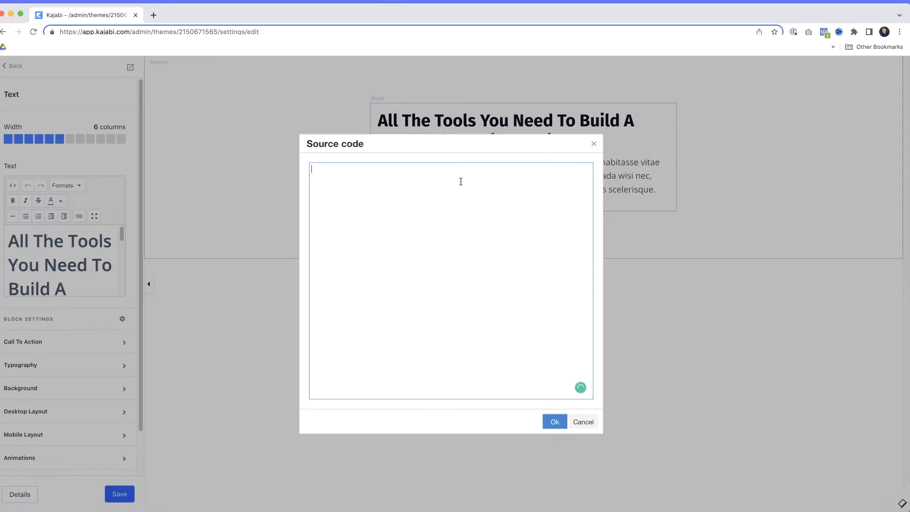
{"action": "left_click", "coordinate": [553, 423]}
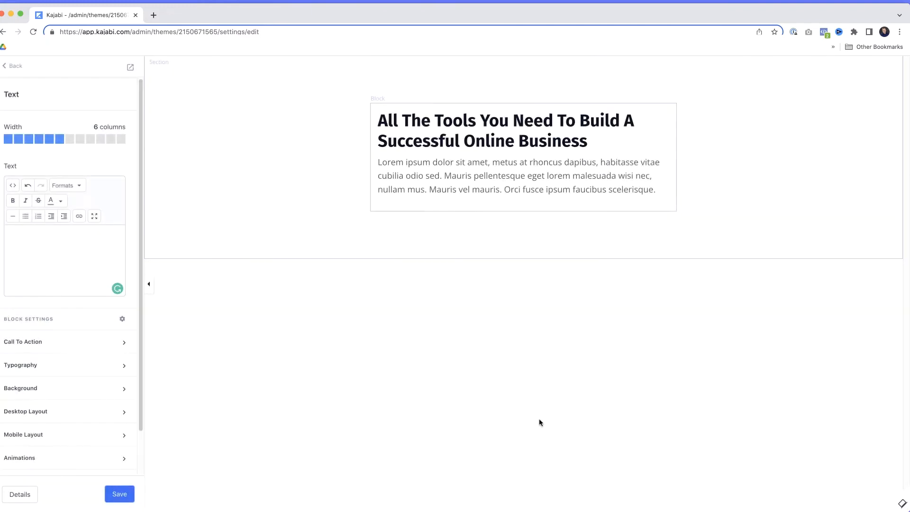
{"action": "left_click", "coordinate": [119, 495]}
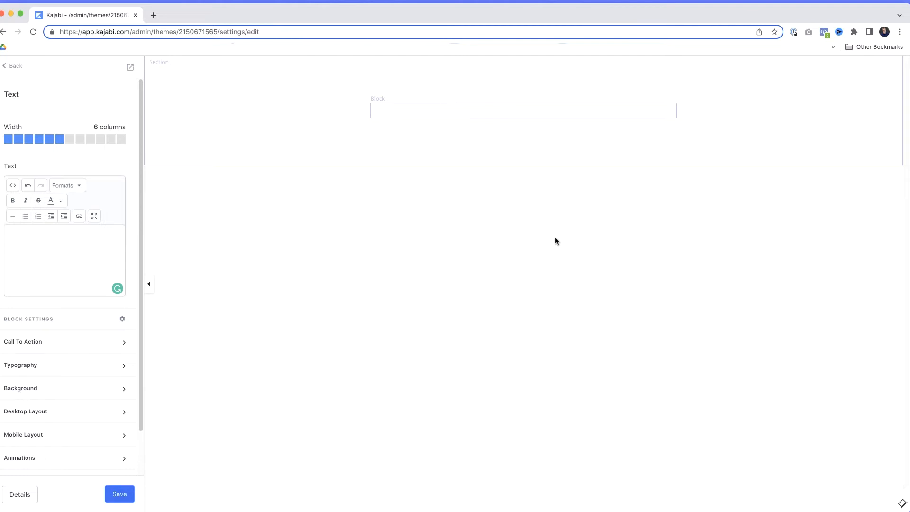
{"action": "left_click", "coordinate": [13, 185]}
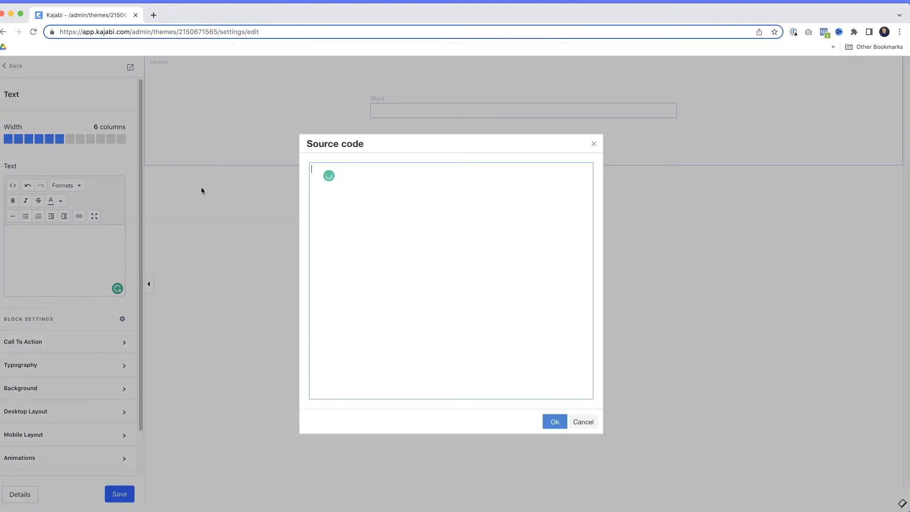
{"action": "type", "text": "<script> document.location.href=\"https://www.YouSite.com/YourPage.html\"; </script>"}
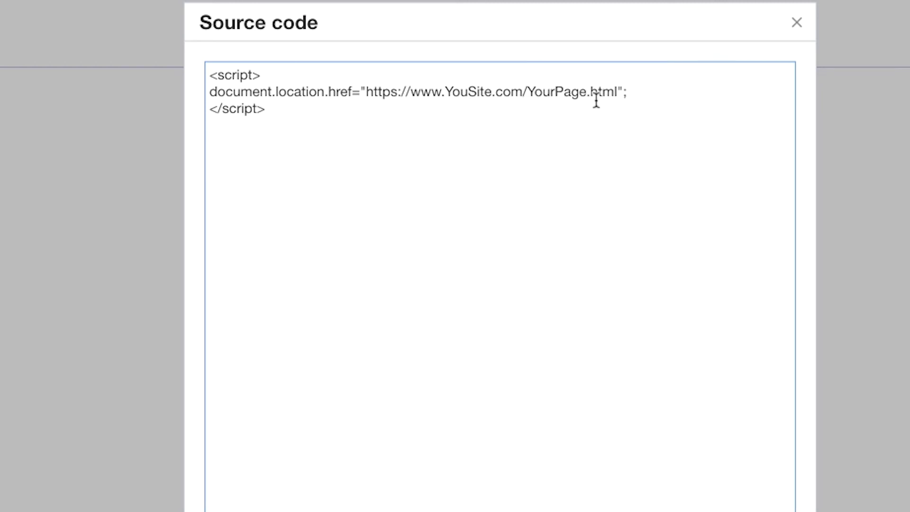
{"action": "left_click_drag", "start_coordinate": [366, 92], "coordinate": [617, 92]}
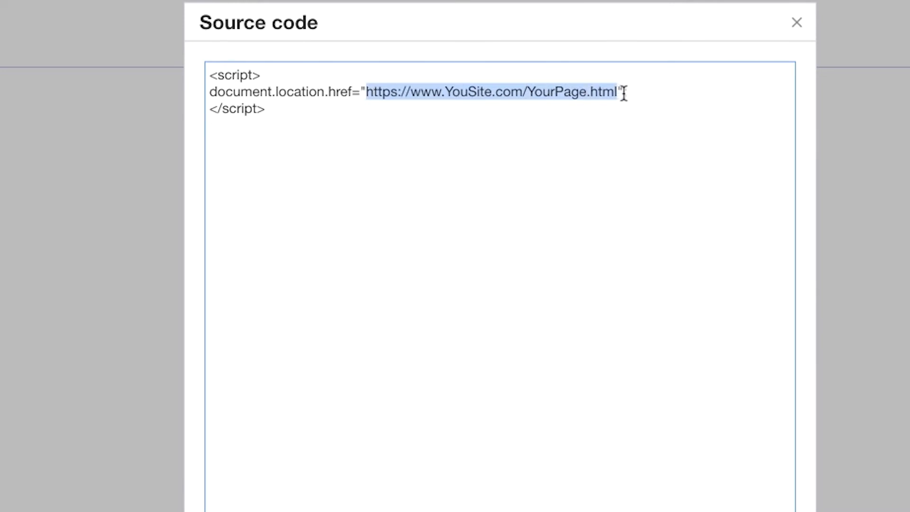
{"action": "left_click", "coordinate": [601, 109]}
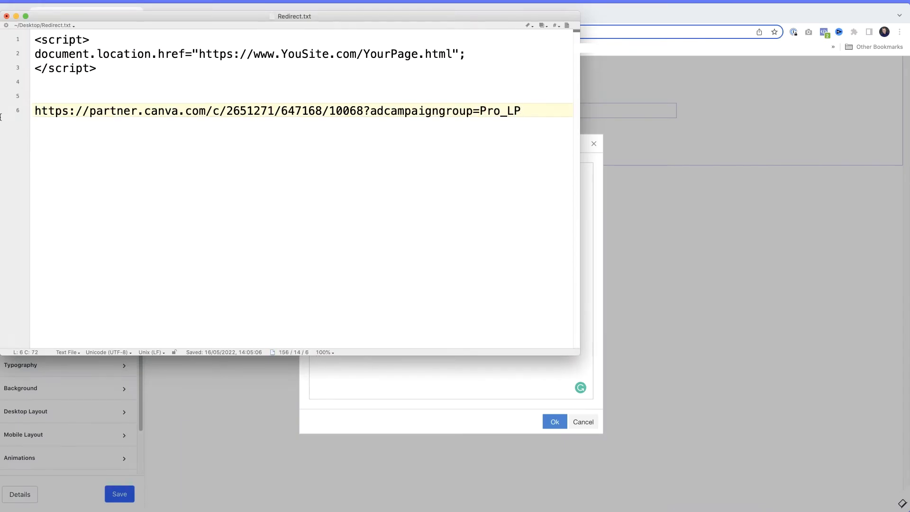
Step: Replace the placeholder URL in the script with the partner.canva.com affiliate link from Redirect.txt, apply the code and save the page
{"action": "left_click", "coordinate": [7, 115]}
{"action": "key", "text": "ctrl+c"}
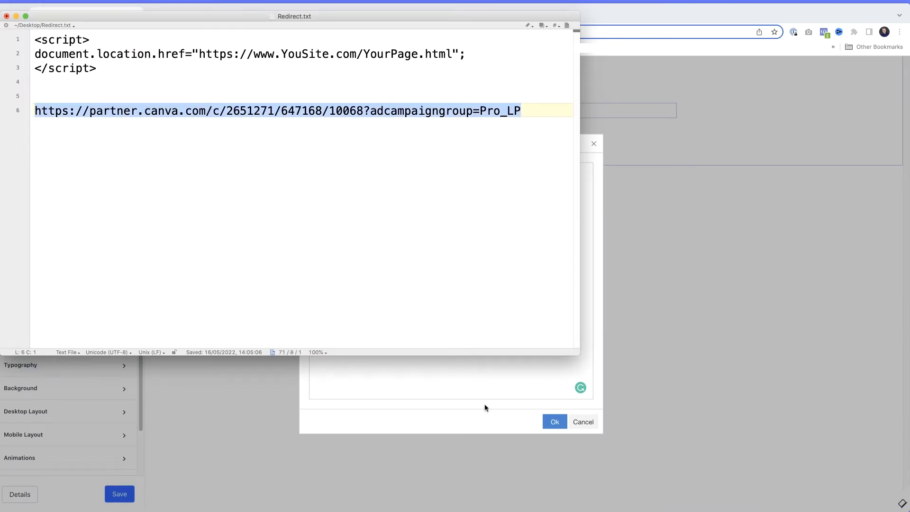
{"action": "left_click", "coordinate": [480, 379]}
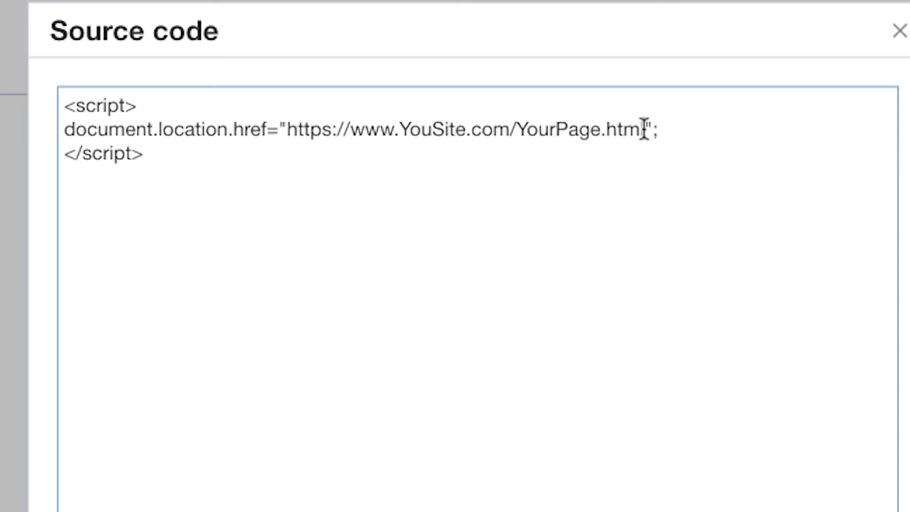
{"action": "left_click_drag", "start_coordinate": [507, 176], "coordinate": [405, 178]}
{"action": "left_click_drag", "start_coordinate": [340, 136], "coordinate": [289, 137]}
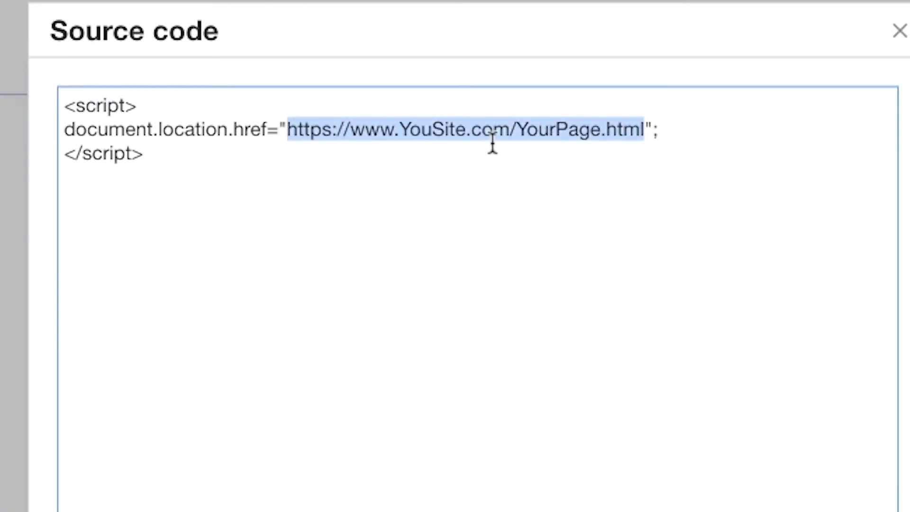
{"action": "key", "text": "ctrl+v"}
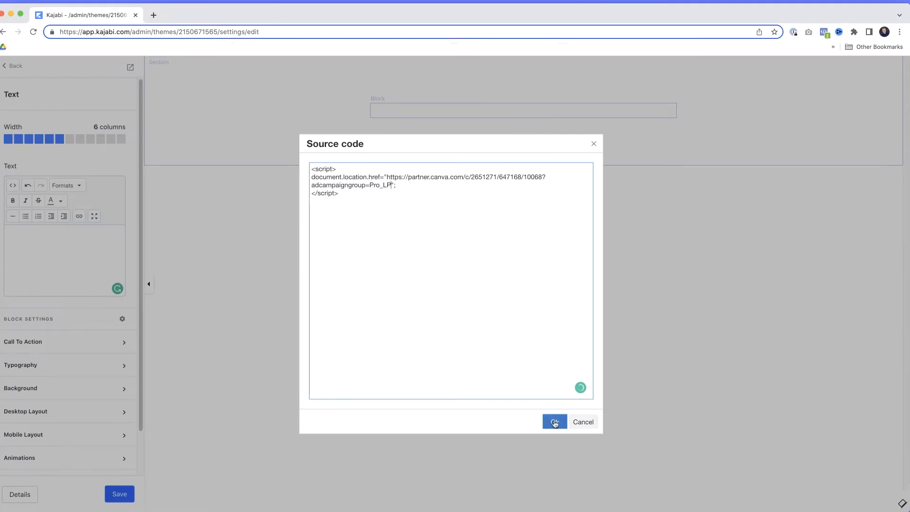
{"action": "left_click", "coordinate": [555, 423]}
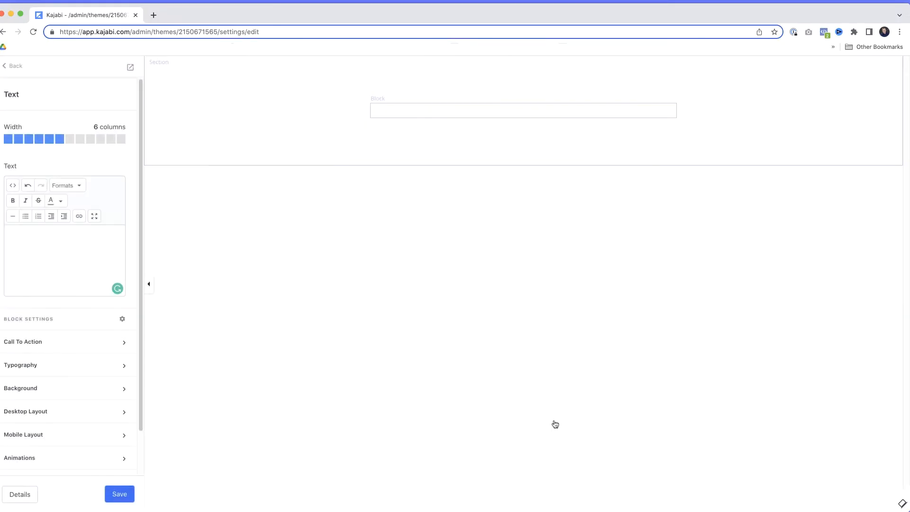
{"action": "left_click", "coordinate": [119, 496]}
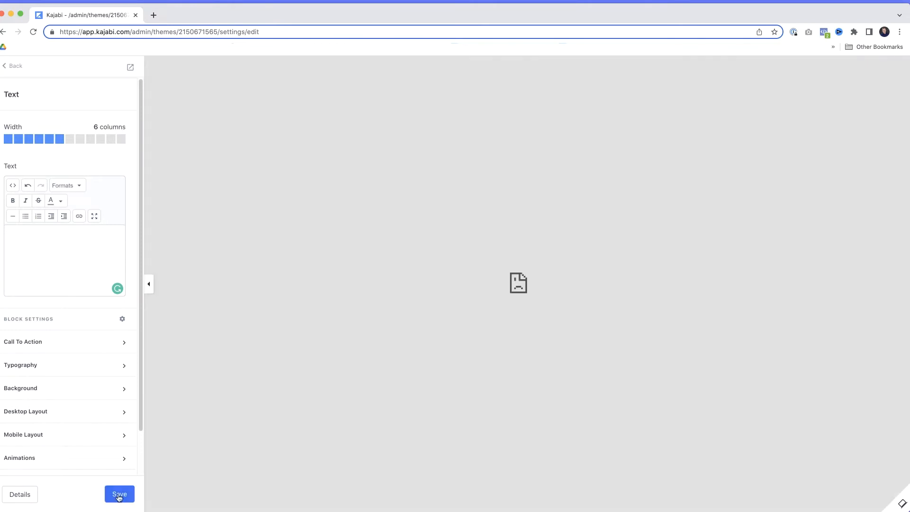
Step: Preview the page to check where it redirects, and go back from the editor to the landing pages list
{"action": "left_click", "coordinate": [132, 70]}
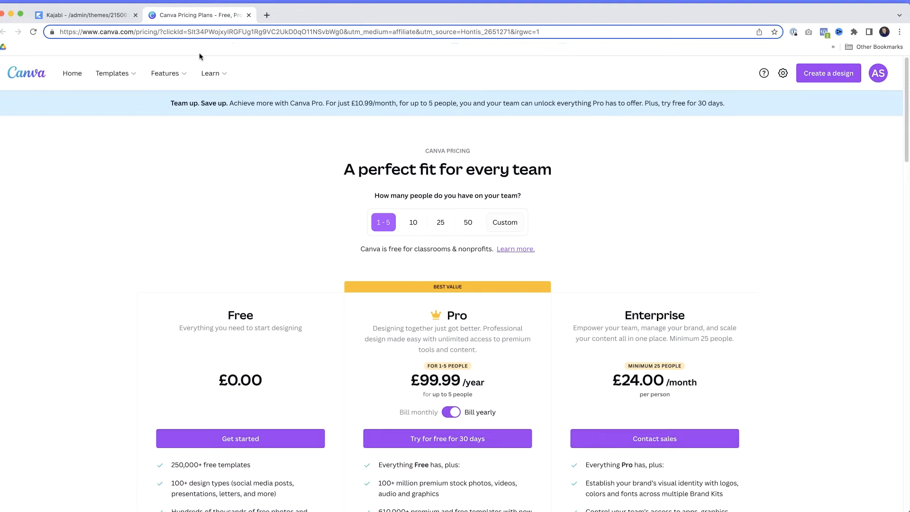
{"action": "left_click", "coordinate": [96, 17]}
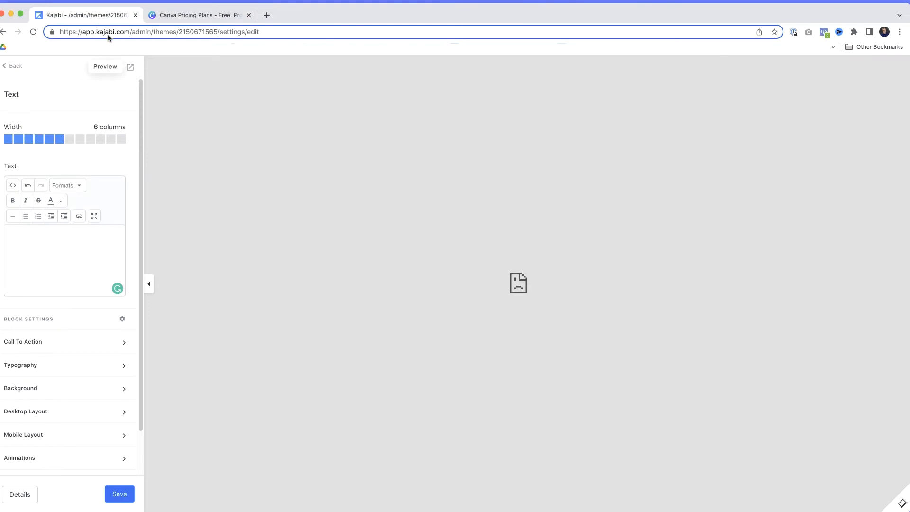
{"action": "left_click", "coordinate": [19, 69]}
{"action": "left_click", "coordinate": [19, 69]}
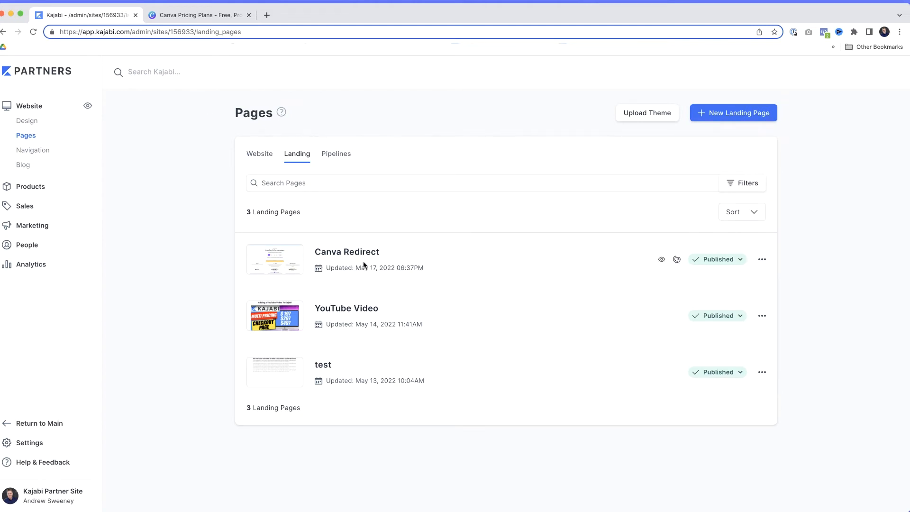
Step: Edit the Canva Redirect page's details, shorten its URL slug to "canva" and save the changes
{"action": "left_click", "coordinate": [762, 261]}
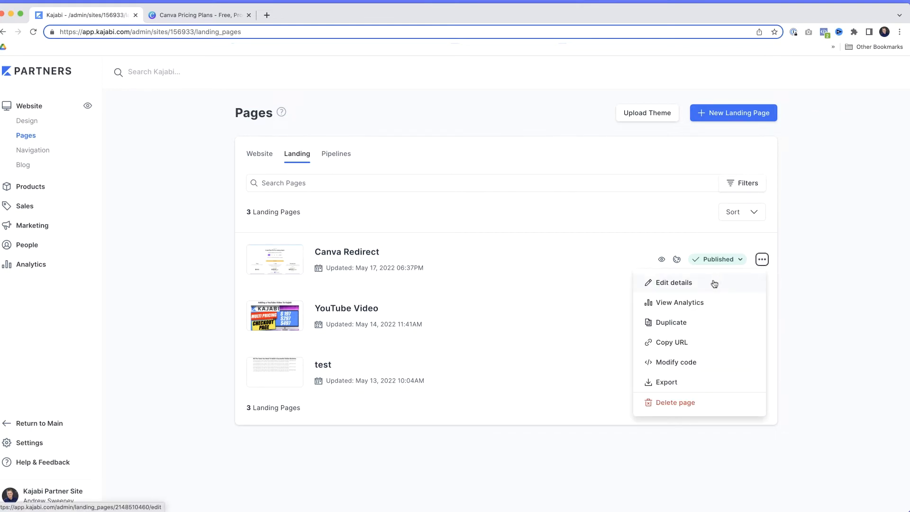
{"action": "left_click", "coordinate": [715, 284]}
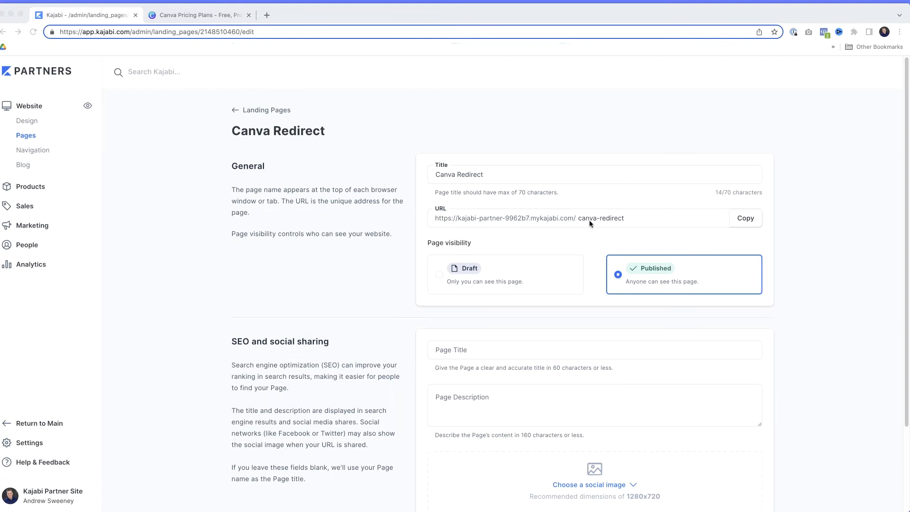
{"action": "left_click", "coordinate": [635, 218]}
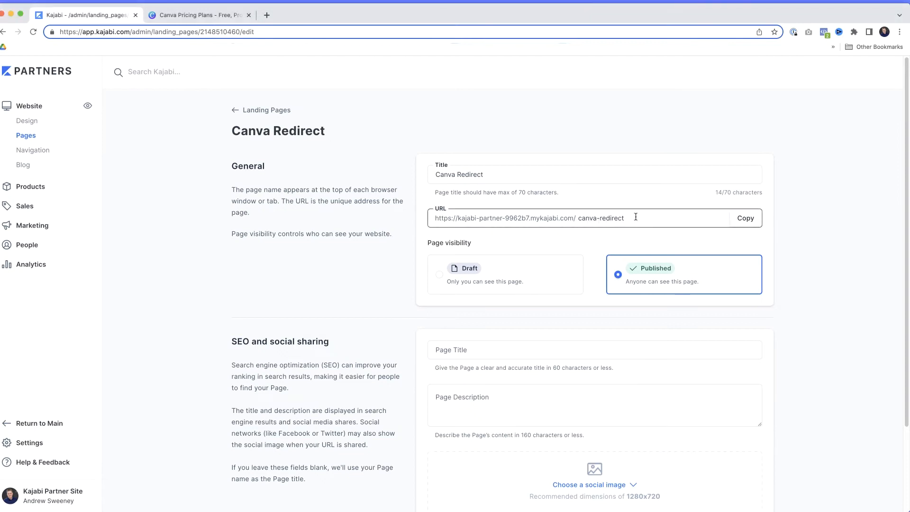
{"action": "key", "text": "alt+shift+Left"}
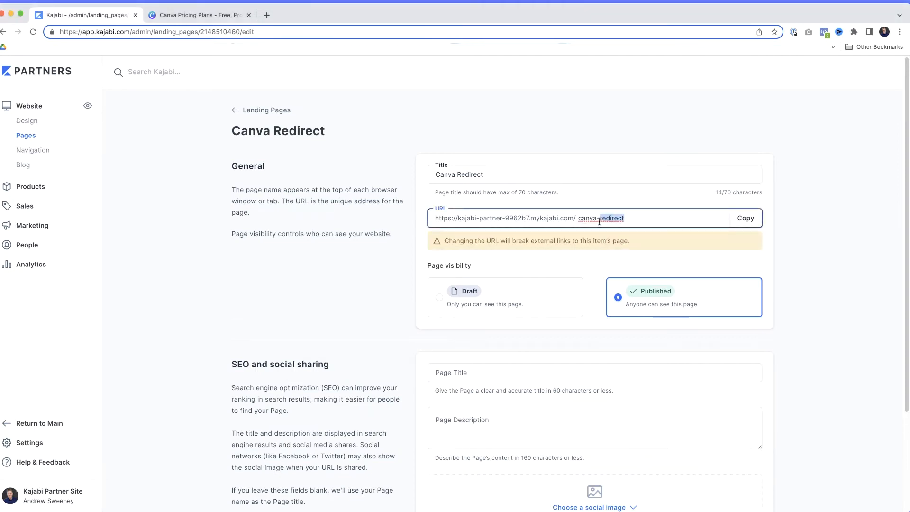
{"action": "key", "text": "BackSpace"}
{"action": "key", "text": "BackSpace"}
{"action": "scroll", "coordinate": [740, 231], "scroll_direction": "down", "scroll_amount": 3}
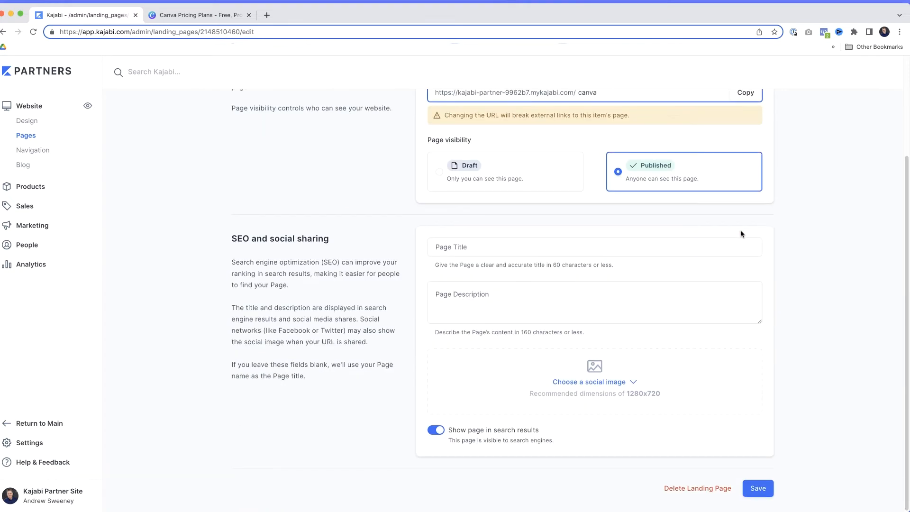
{"action": "left_click", "coordinate": [756, 489]}
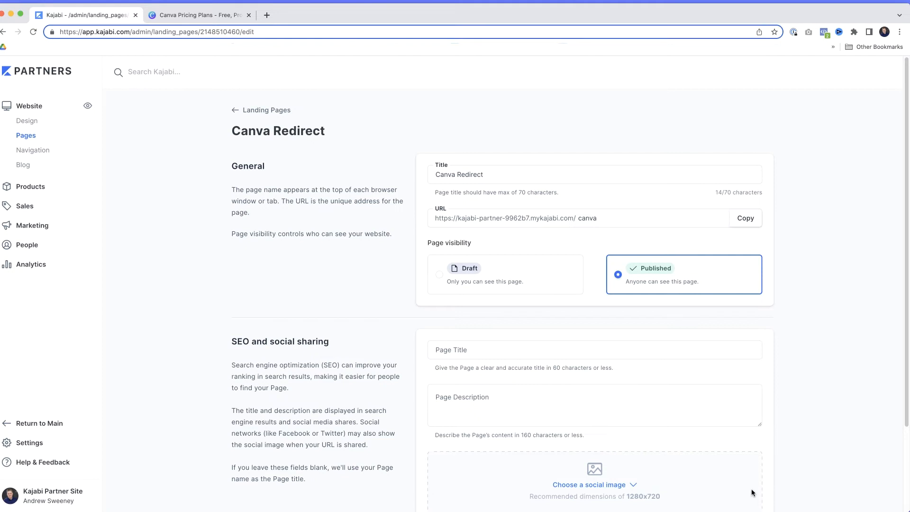
{"action": "left_click", "coordinate": [583, 219]}
{"action": "left_click", "coordinate": [434, 219]}
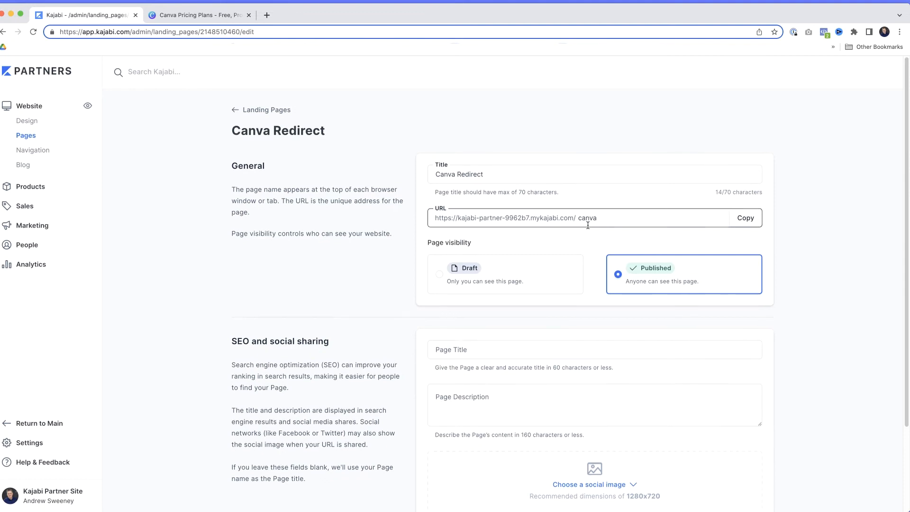
Step: Set the SEO page title to "Canva Design Tool For Beginners" and the page description to "Photoshop For Dummies"
{"action": "scroll", "coordinate": [588, 225], "scroll_direction": "down", "scroll_amount": 5}
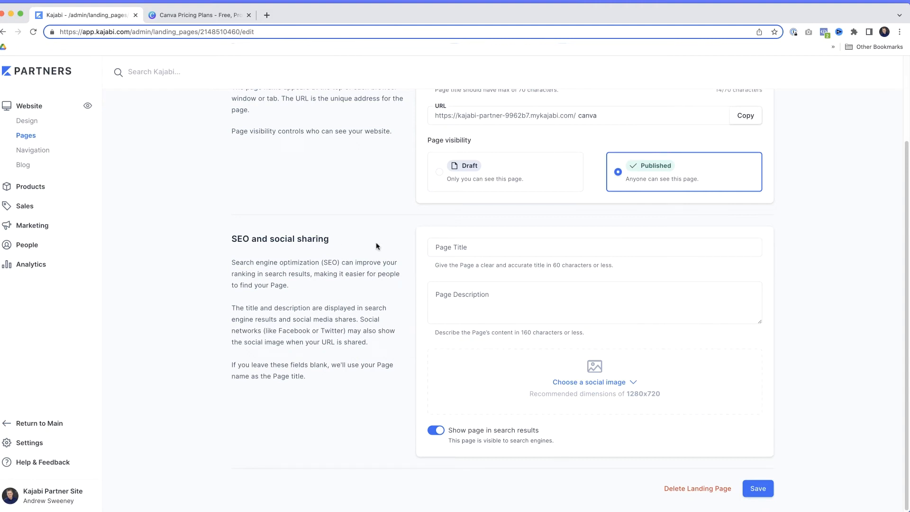
{"action": "left_click", "coordinate": [480, 248]}
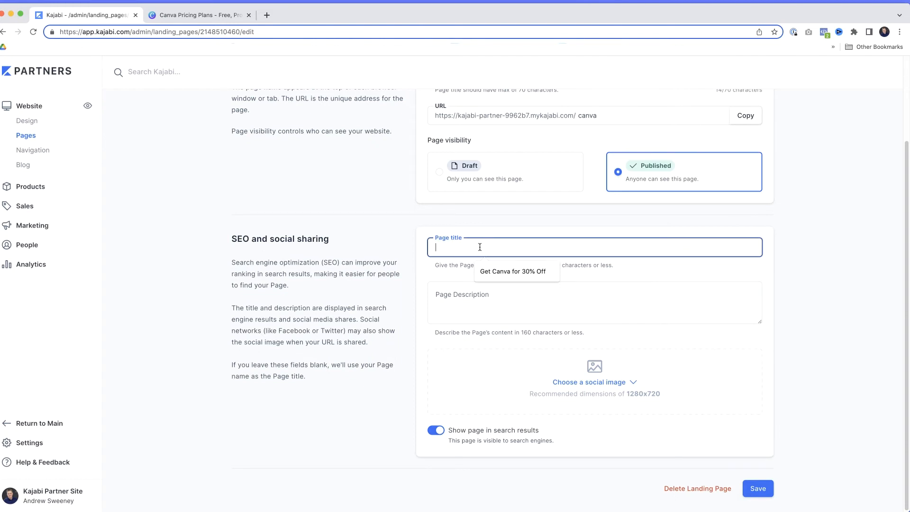
{"action": "type", "text": "Canv"}
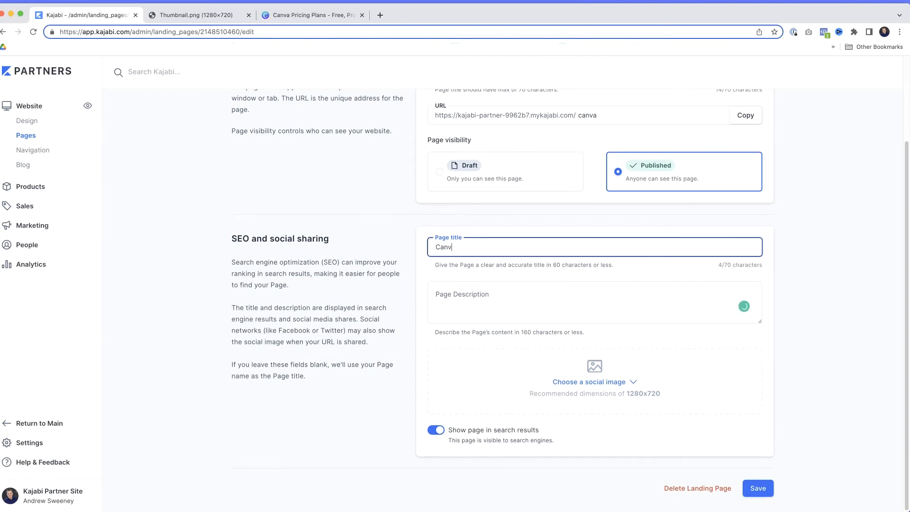
{"action": "type", "text": "a Design Tool For Beginners"}
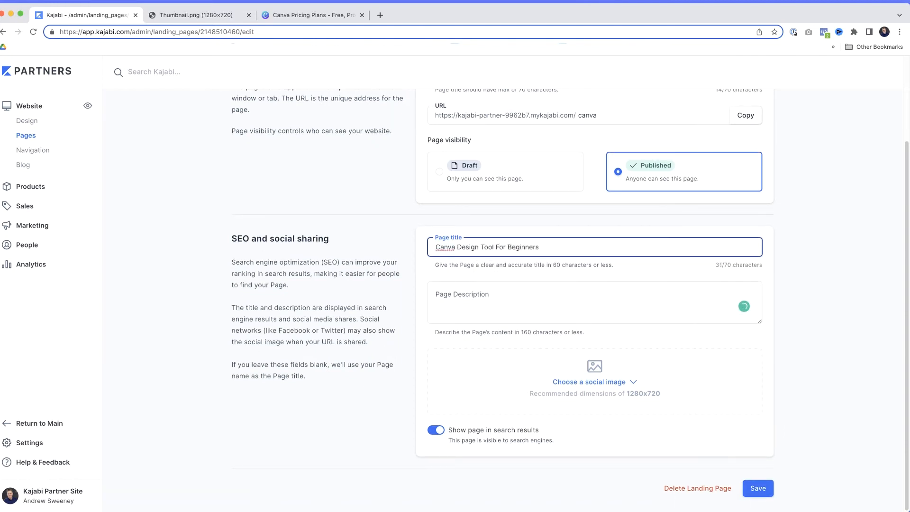
{"action": "left_click", "coordinate": [457, 301]}
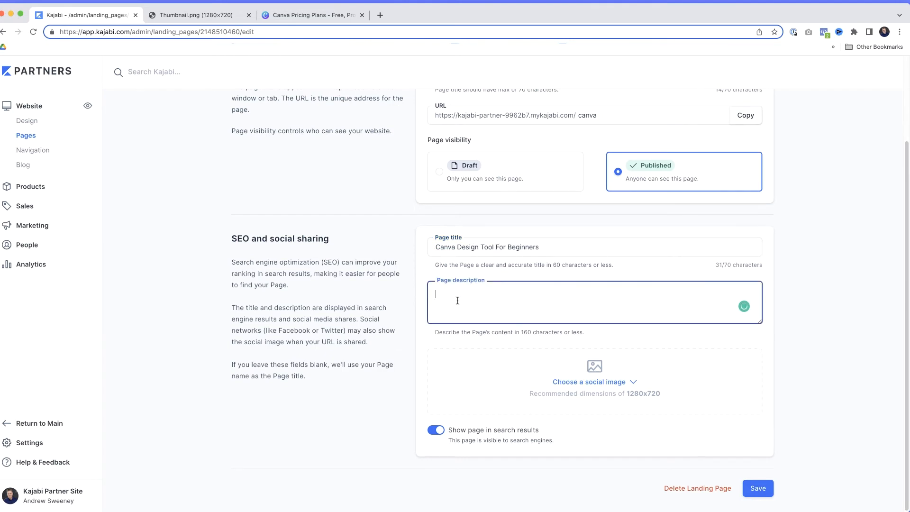
{"action": "type", "text": "Photoshop For Dummies"}
{"action": "left_click", "coordinate": [588, 353]}
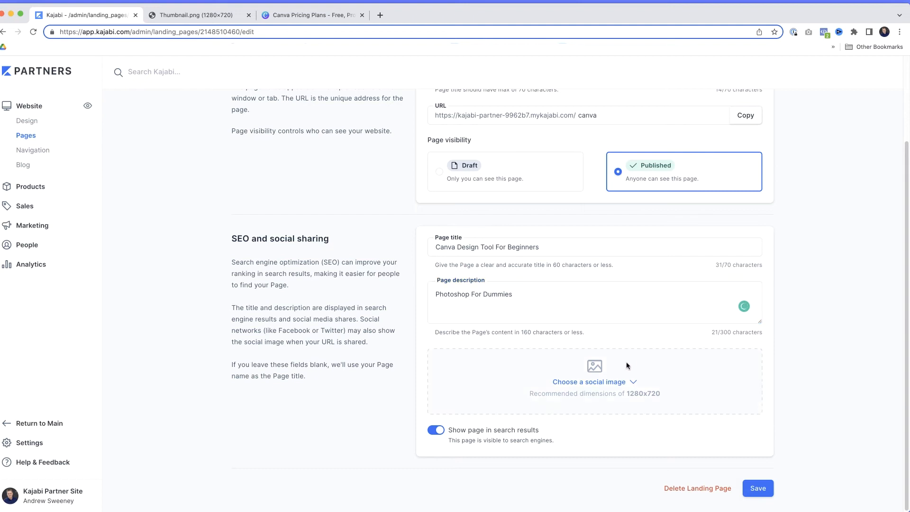
Step: Upload the Course Builders Academy thumbnail from the computer as the page's social image and save the page details
{"action": "left_click", "coordinate": [618, 386]}
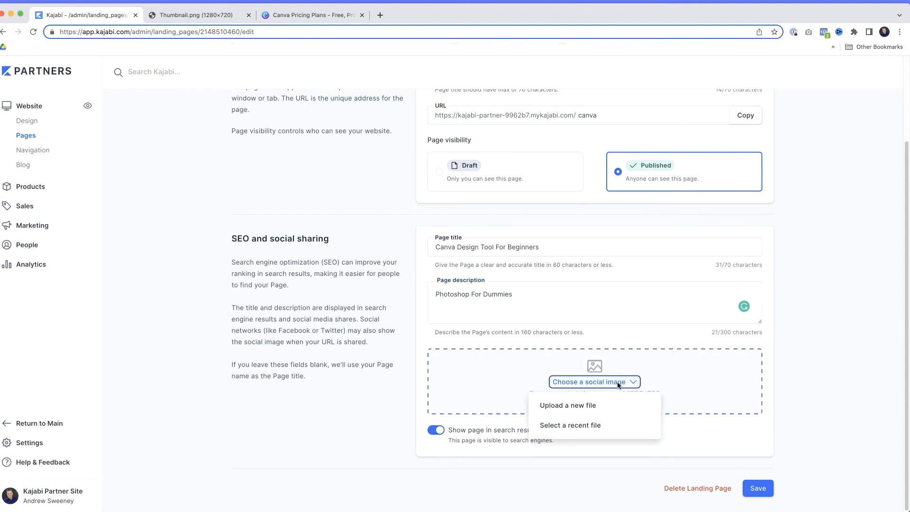
{"action": "left_click", "coordinate": [584, 403]}
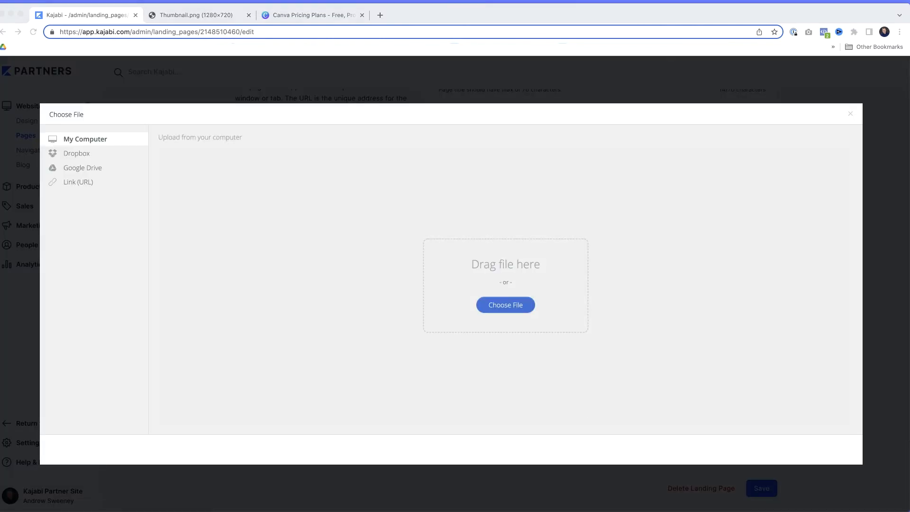
{"action": "left_click_drag", "start_coordinate": [901, 474], "coordinate": [488, 314]}
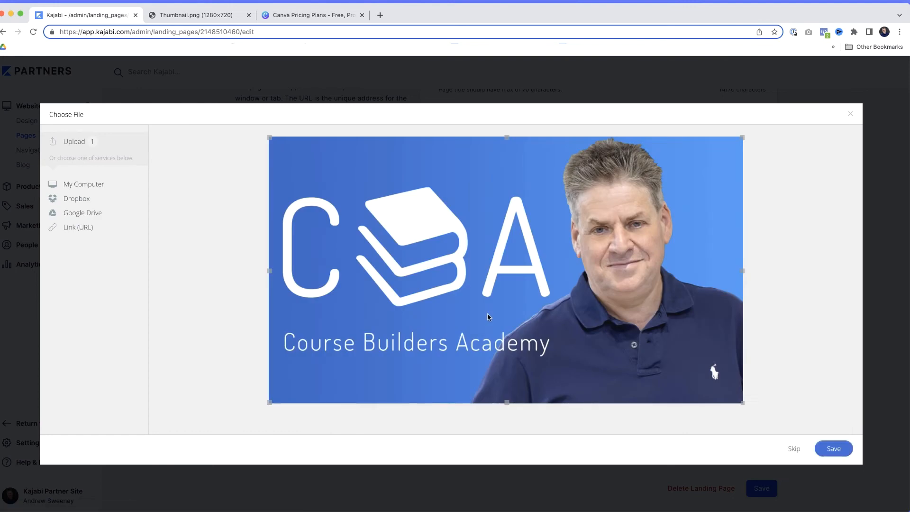
{"action": "left_click", "coordinate": [840, 449]}
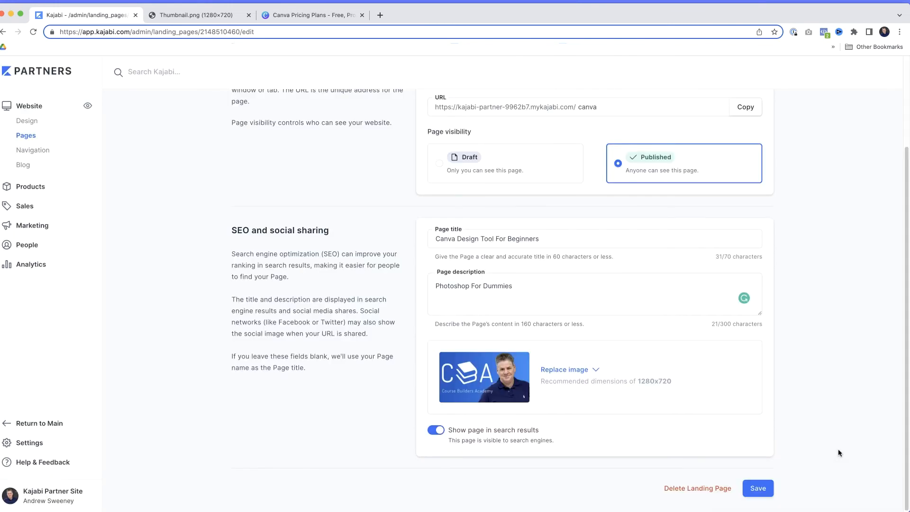
{"action": "left_click", "coordinate": [758, 488]}
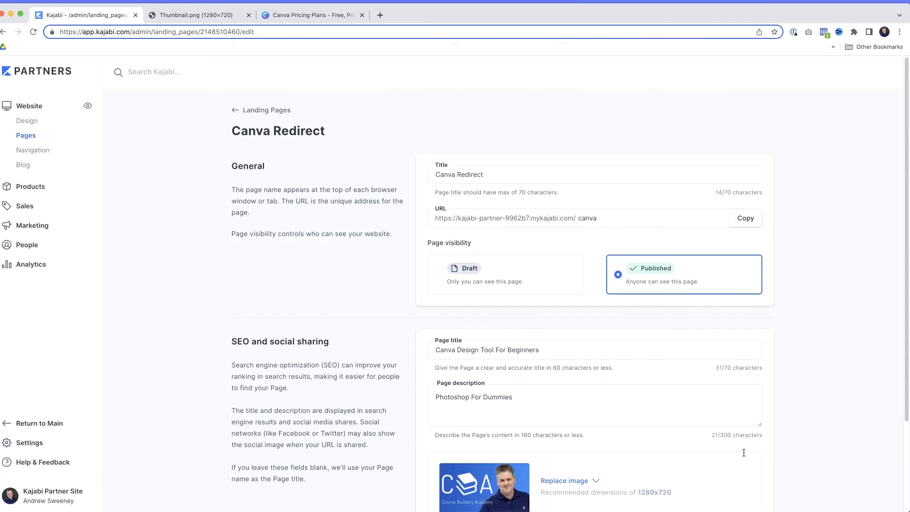
Step: Copy the Canva Redirect page's URL and paste it into a new Facebook post to check the link preview
{"action": "left_click", "coordinate": [745, 221]}
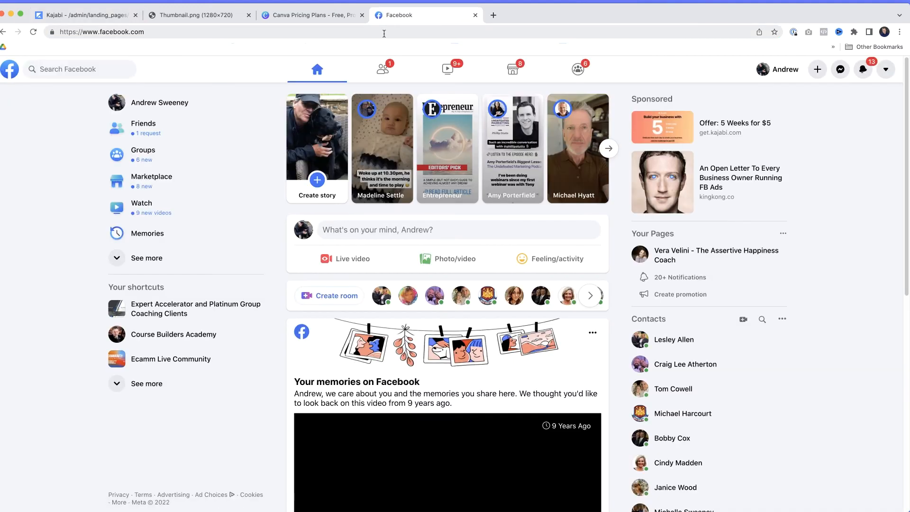
{"action": "left_click", "coordinate": [392, 230]}
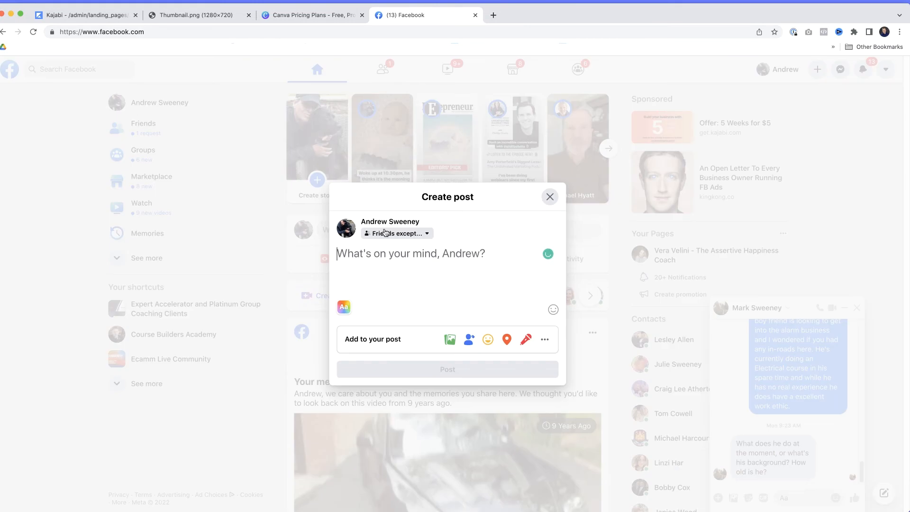
{"action": "key", "text": "cmd+v"}
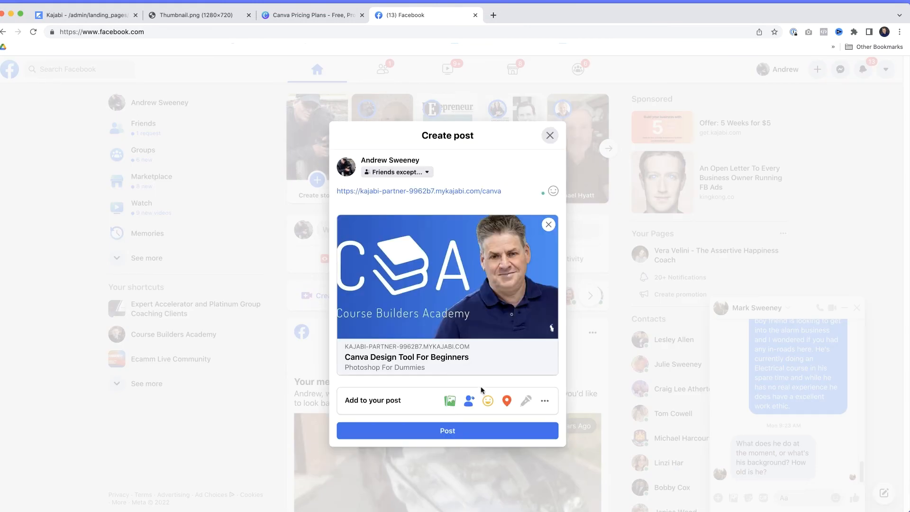